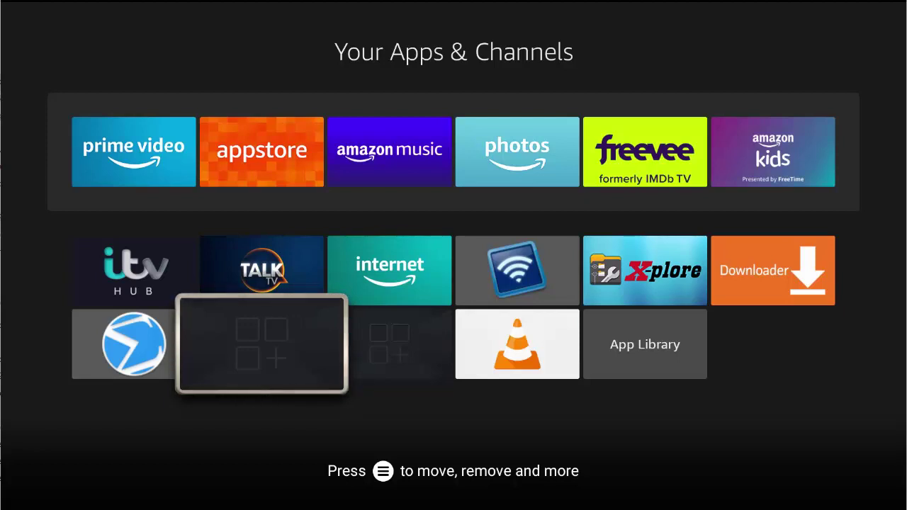
Install the Fire OS 7.2.9.2 update from My Fire TV > About and let it reboot.
{"action": "key", "text": "Escape"}
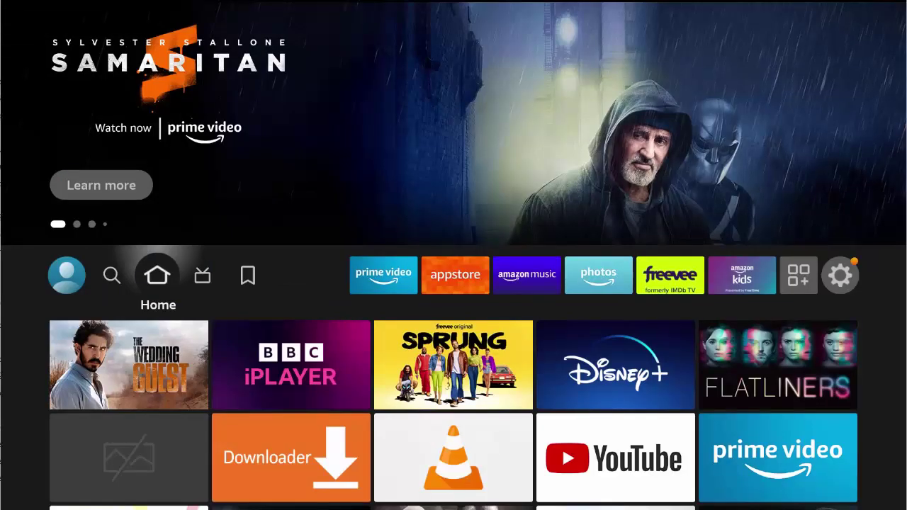
{"action": "key", "text": "Right"}
{"action": "key", "text": "Right"}
{"action": "key", "text": "Right"}
{"action": "key", "text": "Right"}
{"action": "key", "text": "Right"}
{"action": "key", "text": "Right"}
{"action": "key", "text": "Right"}
{"action": "key", "text": "Right"}
{"action": "key", "text": "Right"}
{"action": "key", "text": "Right"}
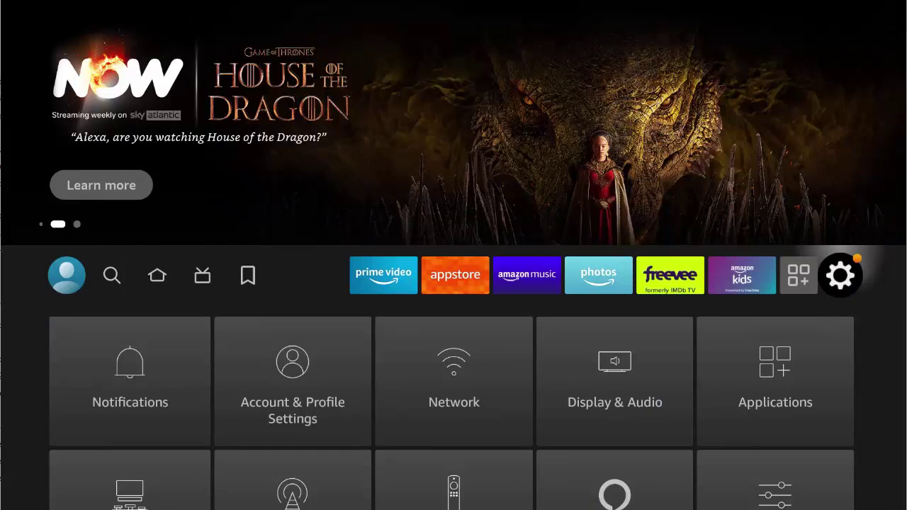
{"action": "key", "text": "Down"}
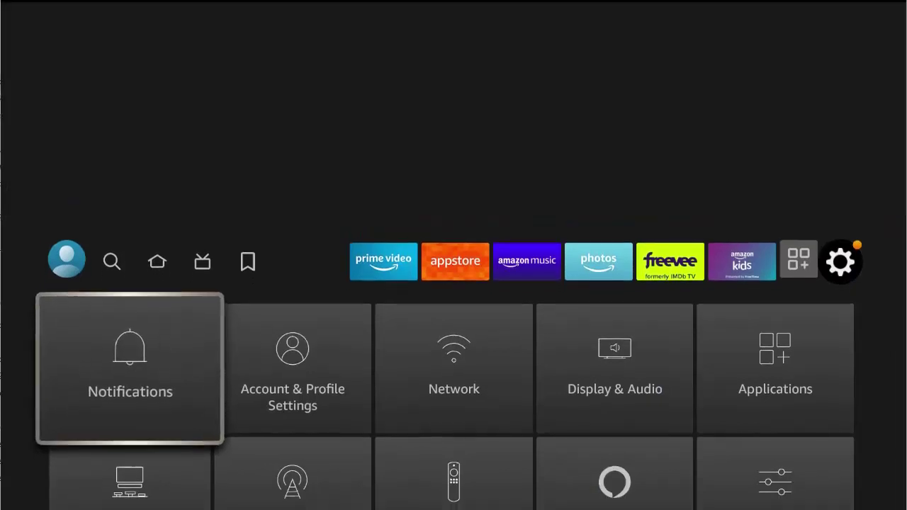
{"action": "key", "text": "Down"}
{"action": "key", "text": "Down"}
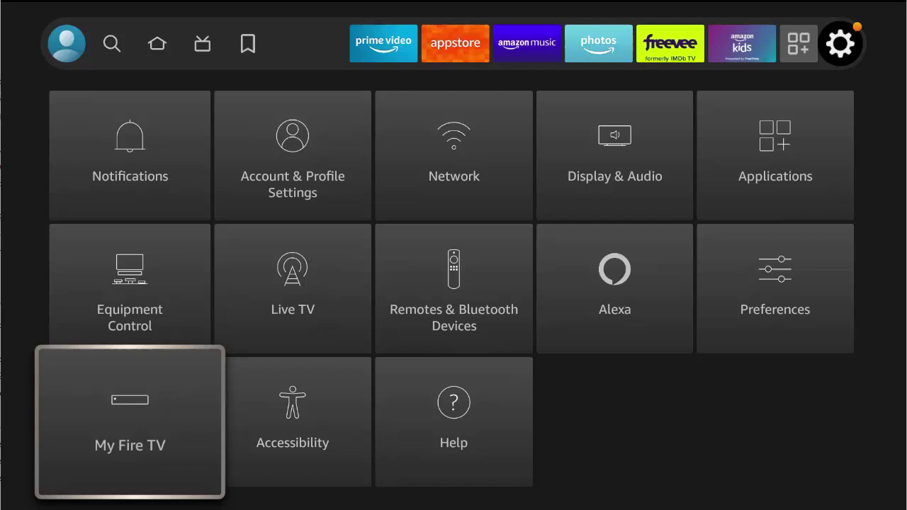
{"action": "key", "text": "Return"}
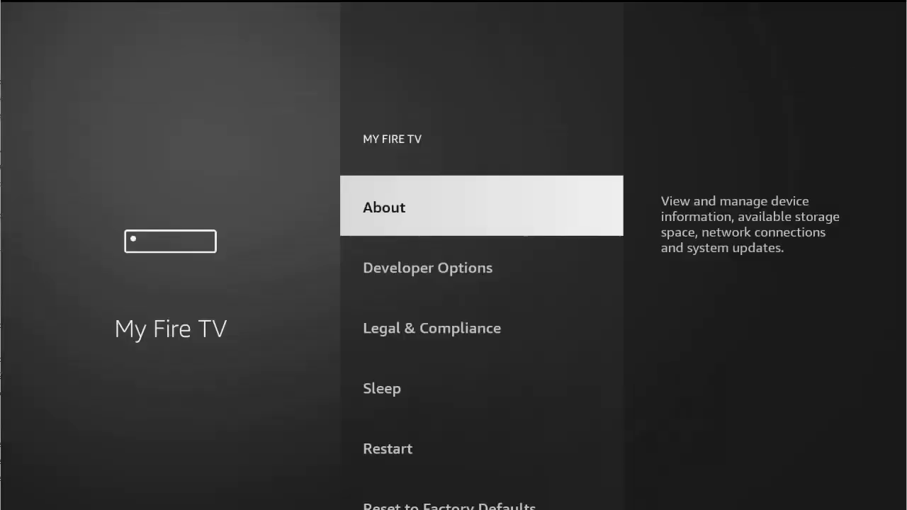
{"action": "key", "text": "Return"}
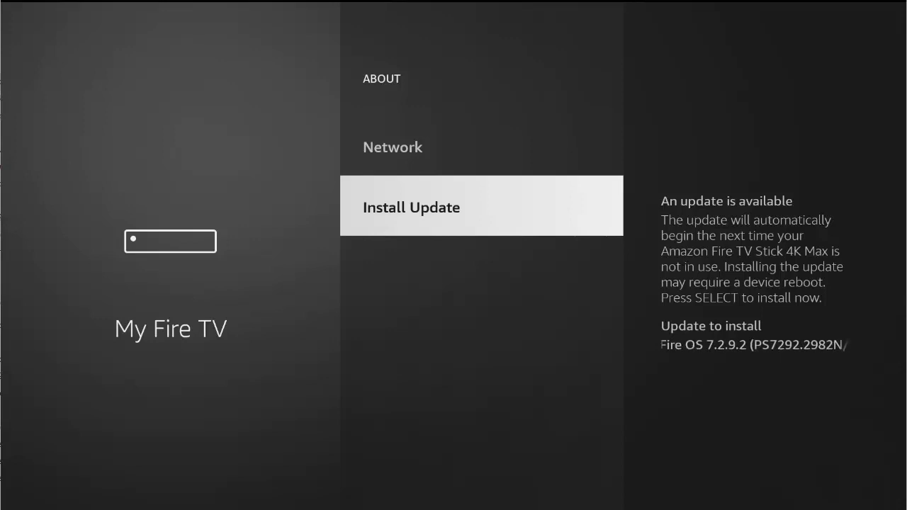
{"action": "key", "text": "Return"}
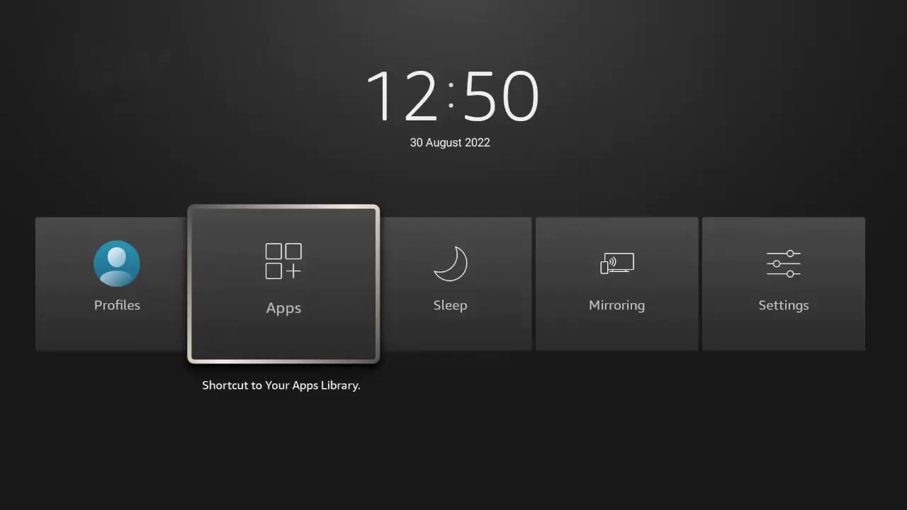
Check that the two app icons in Your Apps & Channels are still blank, then go to Settings on the Home screen.
{"action": "key", "text": "Return"}
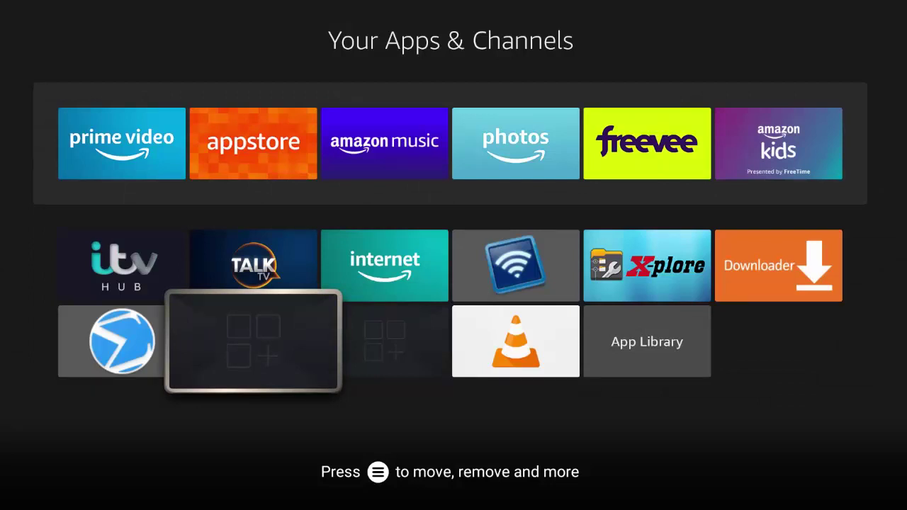
{"action": "key", "text": "Escape"}
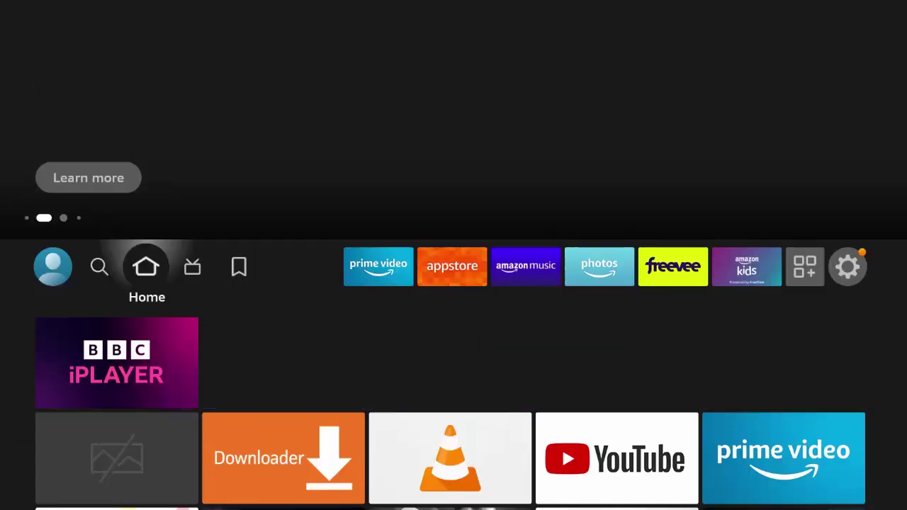
{"action": "key", "text": "Right"}
{"action": "key", "text": "Right"}
{"action": "key", "text": "Right"}
{"action": "key", "text": "Right"}
{"action": "key", "text": "Right"}
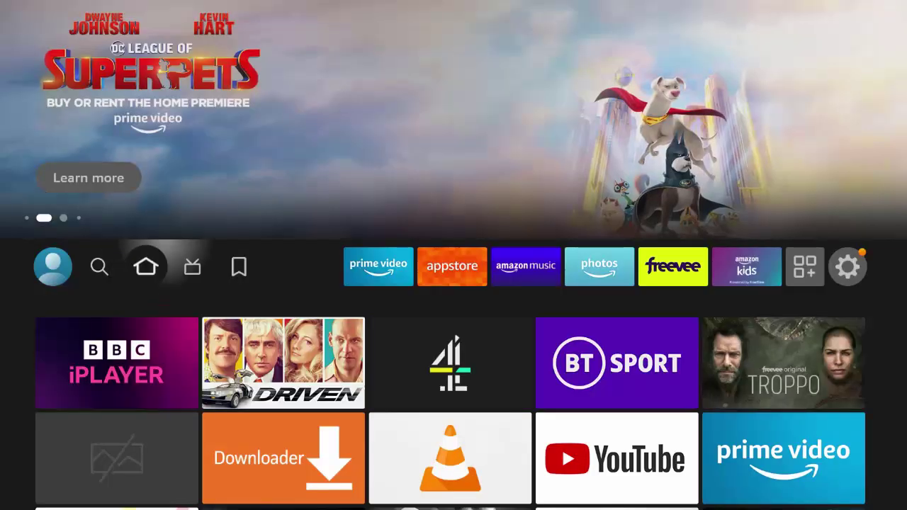
{"action": "key", "text": "Right"}
{"action": "key", "text": "Right"}
{"action": "key", "text": "Right"}
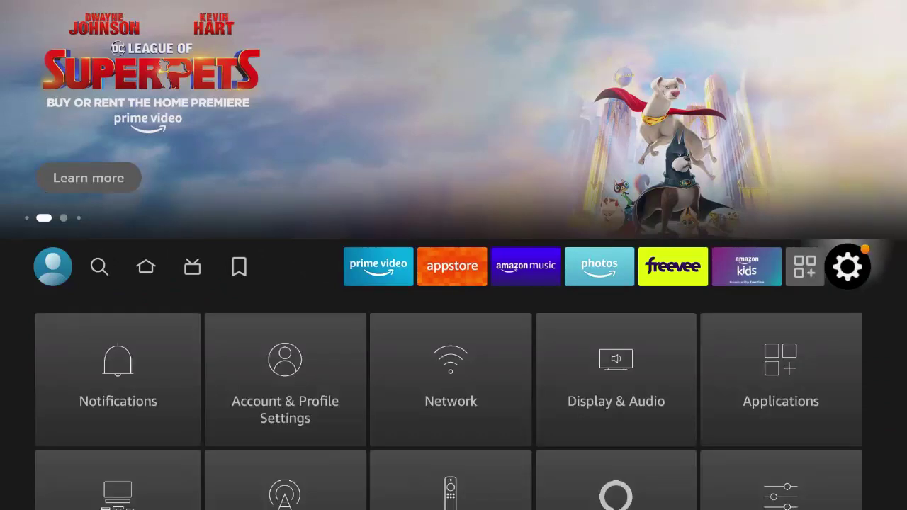
View My Fire TV > About, which reports Fire OS 7.2.9.2 as current.
{"action": "key", "text": "Down"}
{"action": "key", "text": "Down"}
{"action": "key", "text": "Down"}
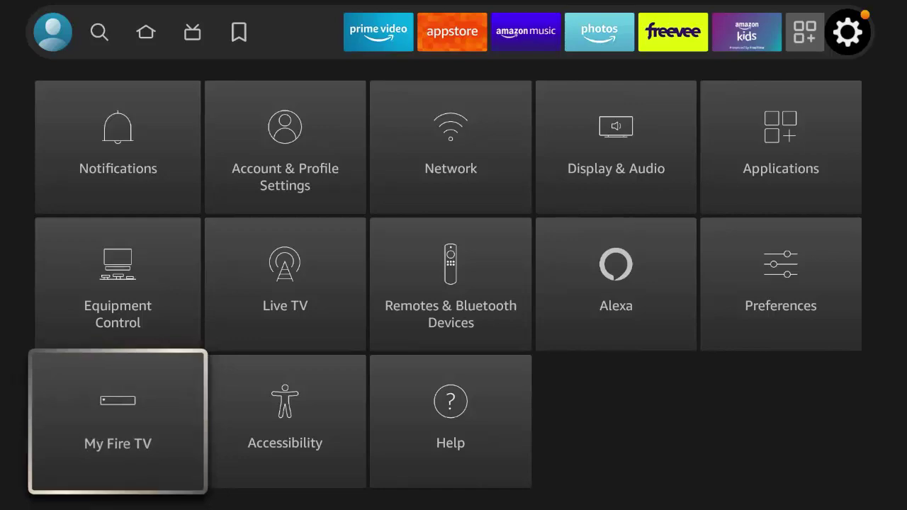
{"action": "key", "text": "Return"}
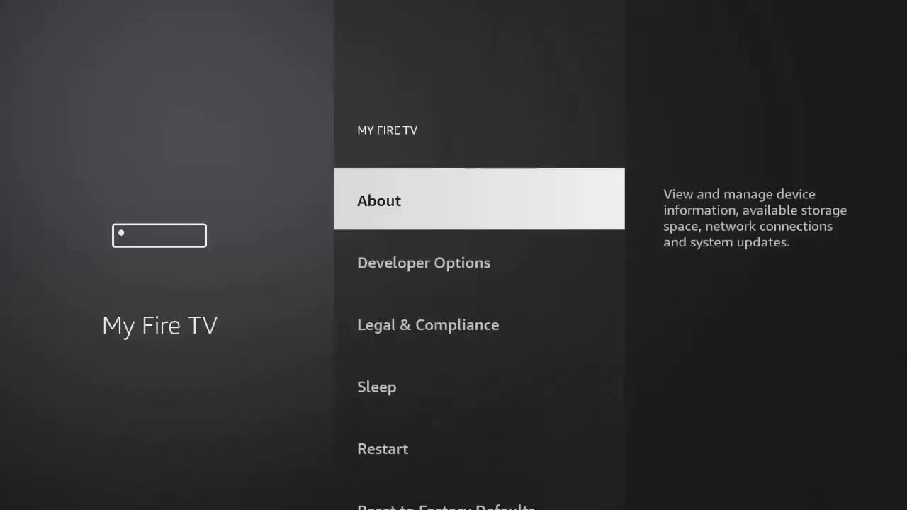
{"action": "key", "text": "Return"}
{"action": "key", "text": "Down"}
{"action": "key", "text": "Down"}
{"action": "key", "text": "Down"}
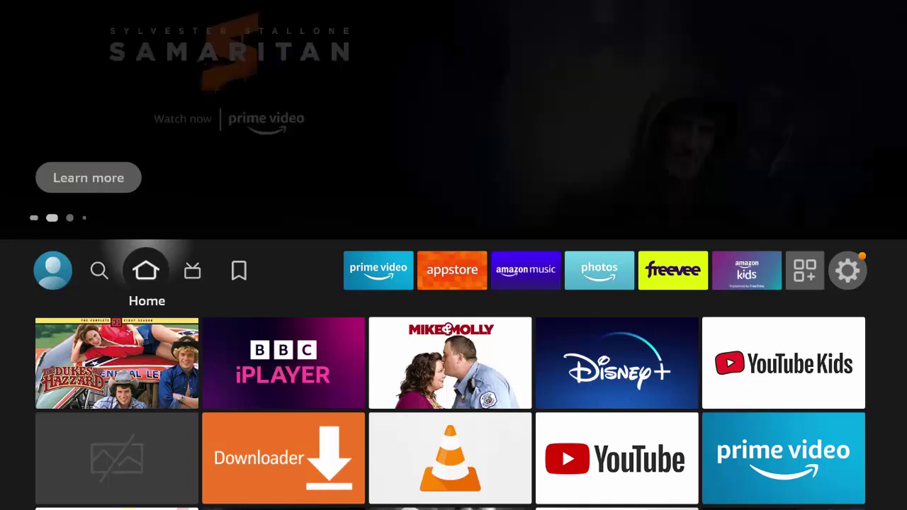
Scroll down My Fire TV > About past Storage and Network and wait for the update download to finish.
{"action": "key", "text": "Right"}
{"action": "key", "text": "Right"}
{"action": "key", "text": "Right"}
{"action": "key", "text": "Right"}
{"action": "key", "text": "Right"}
{"action": "key", "text": "Right"}
{"action": "key", "text": "Right"}
{"action": "key", "text": "Right"}
{"action": "key", "text": "Right"}
{"action": "key", "text": "Right"}
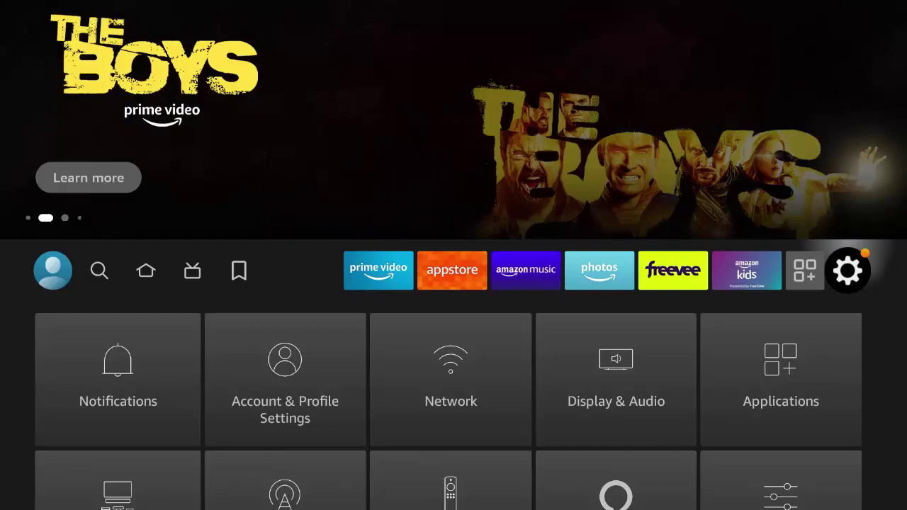
{"action": "key", "text": "Down"}
{"action": "key", "text": "Down"}
{"action": "key", "text": "Down"}
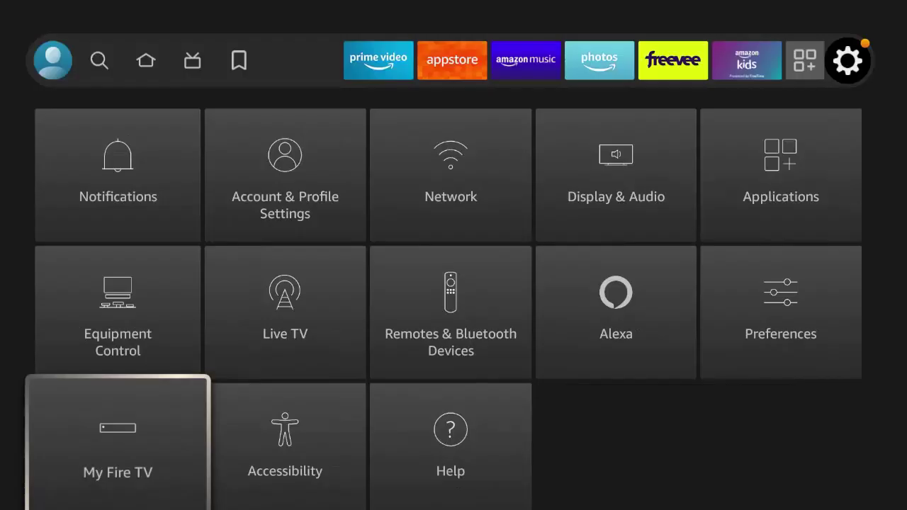
{"action": "key", "text": "Return"}
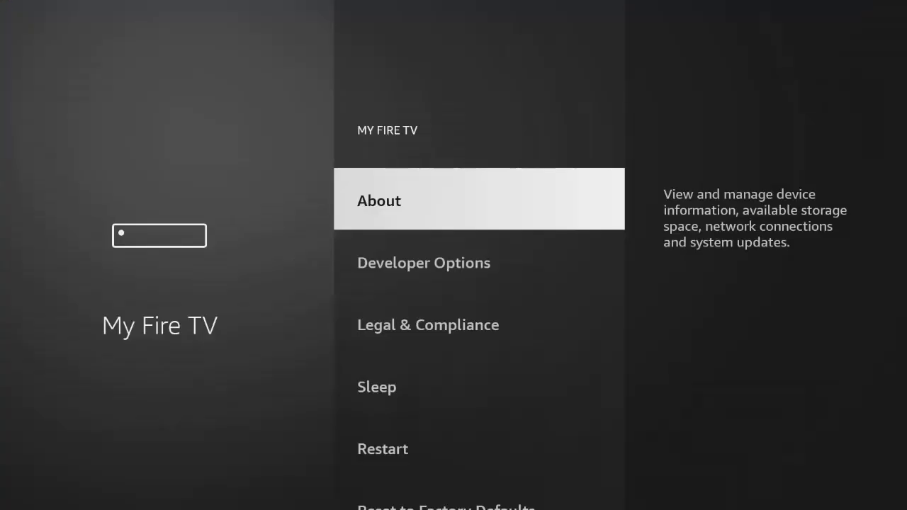
{"action": "key", "text": "Return"}
{"action": "key", "text": "Down"}
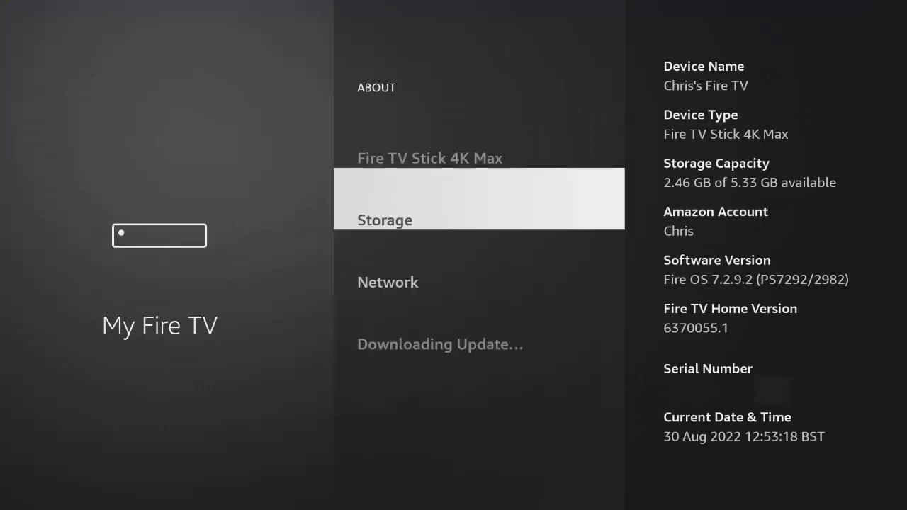
{"action": "key", "text": "Down"}
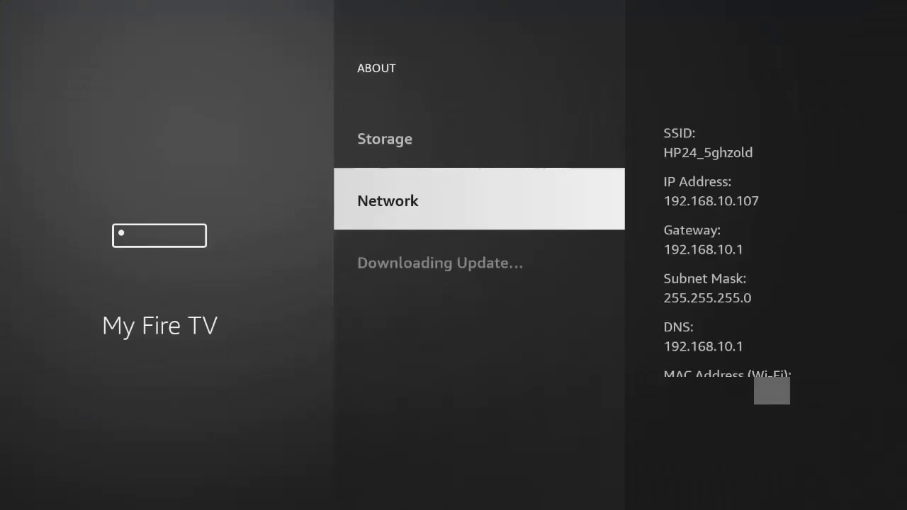
{"action": "key", "text": "Down"}
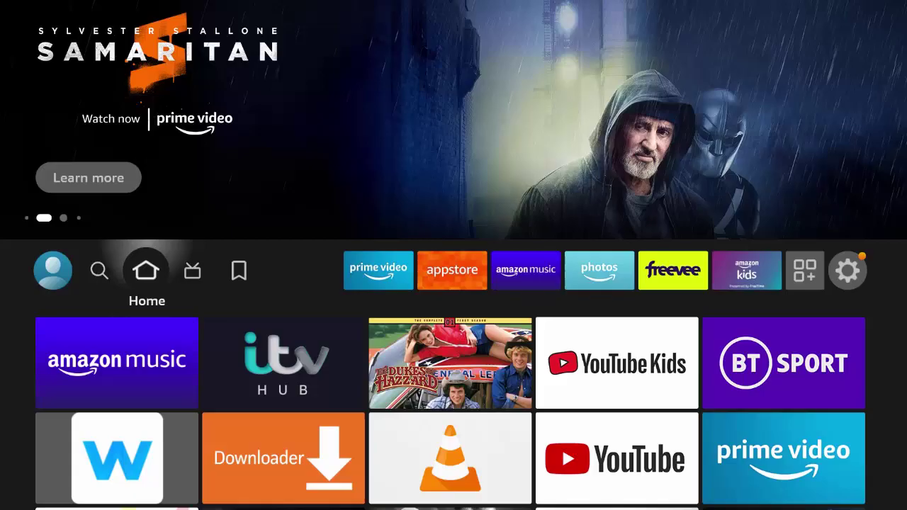
Open Your Apps & Channels from the quick menu and check the blue S and W app logos.
{"action": "key", "text": "Home"}
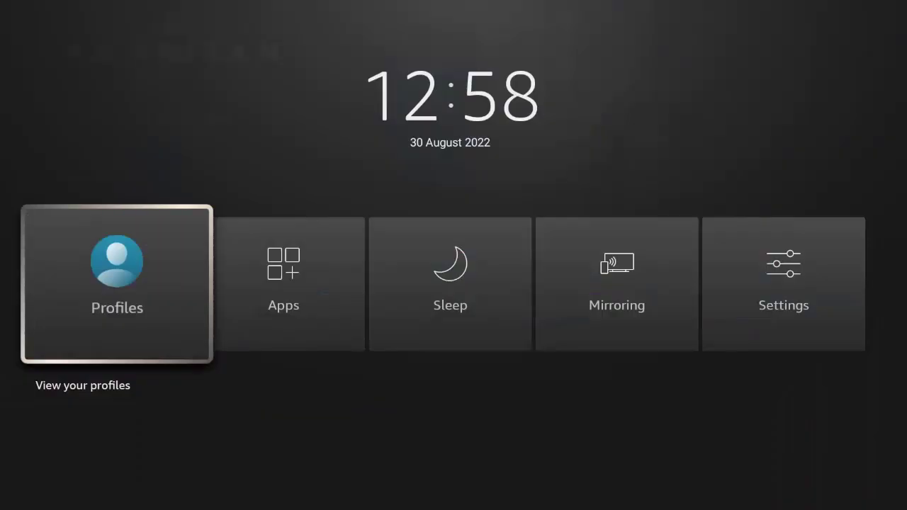
{"action": "key", "text": "Right"}
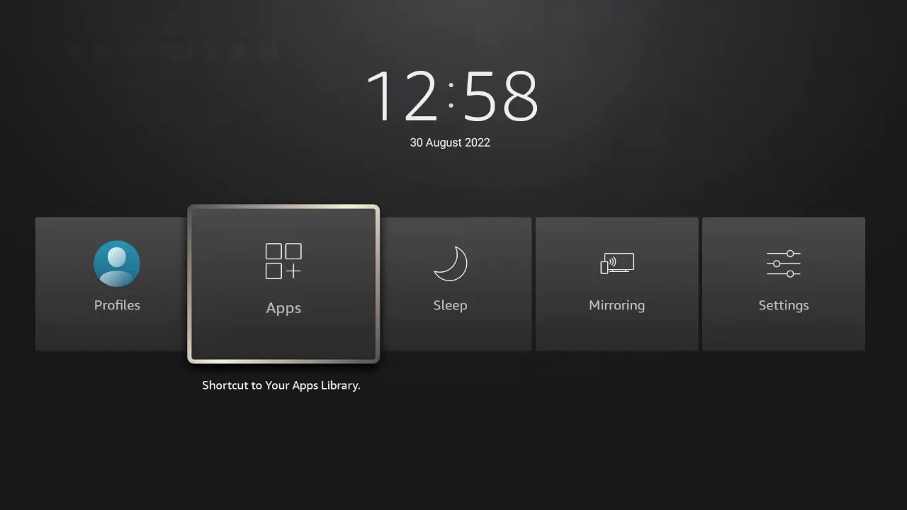
{"action": "key", "text": "Return"}
{"action": "key", "text": "Right"}
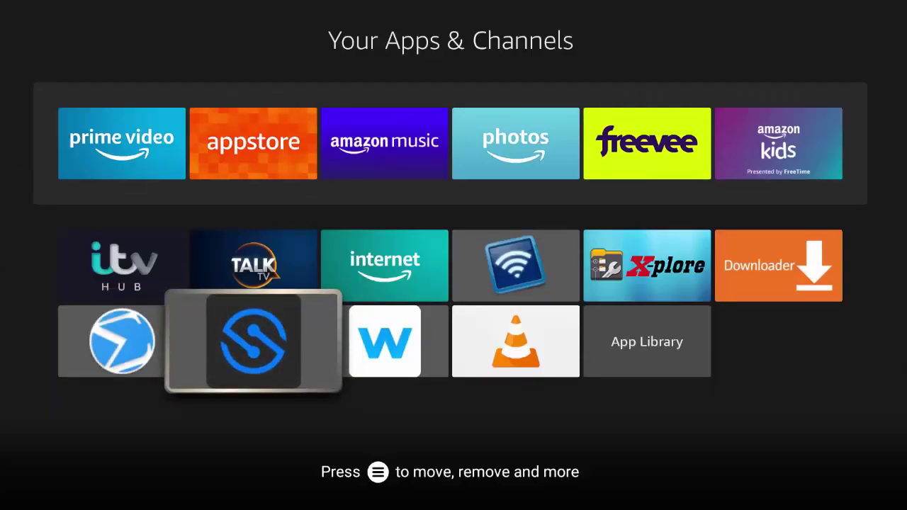
{"action": "key", "text": "Right"}
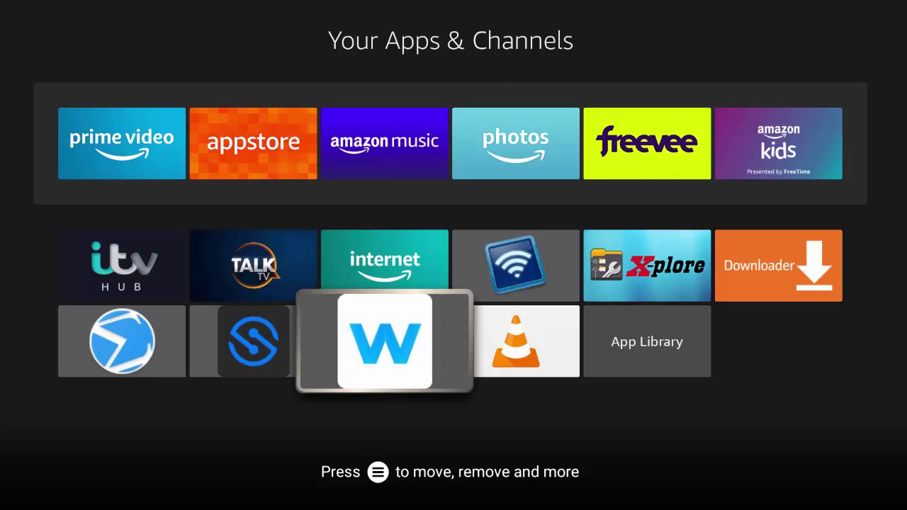
{"action": "key", "text": "Left"}
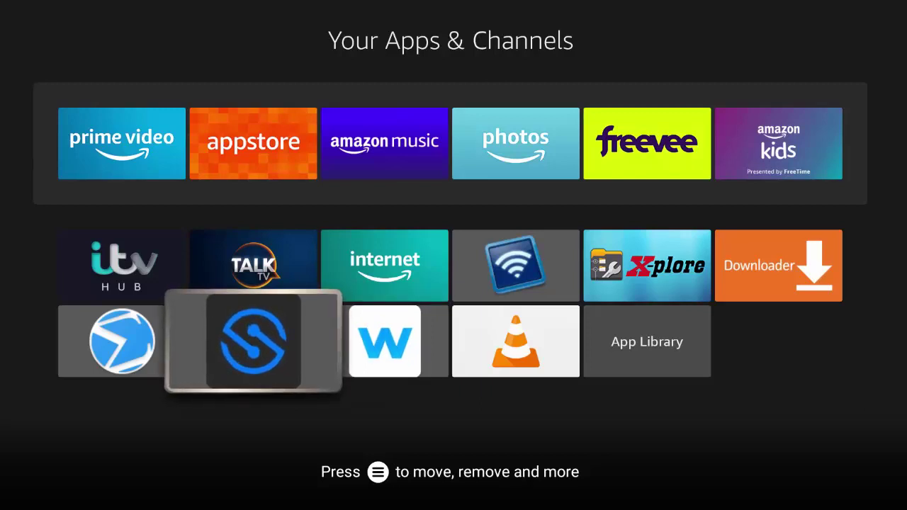